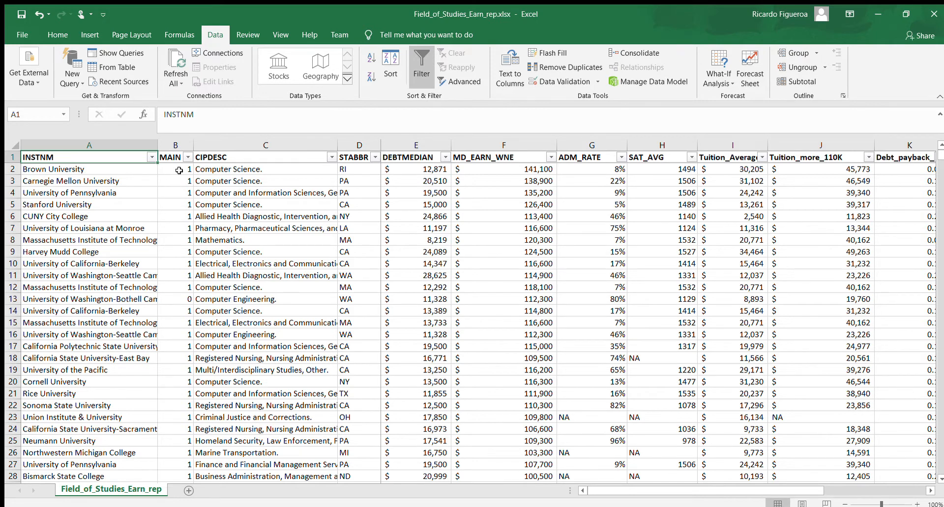
Review the column headers one by one from CIPDESC through Tuition_more_110K
{"action": "left_click", "coordinate": [224, 157]}
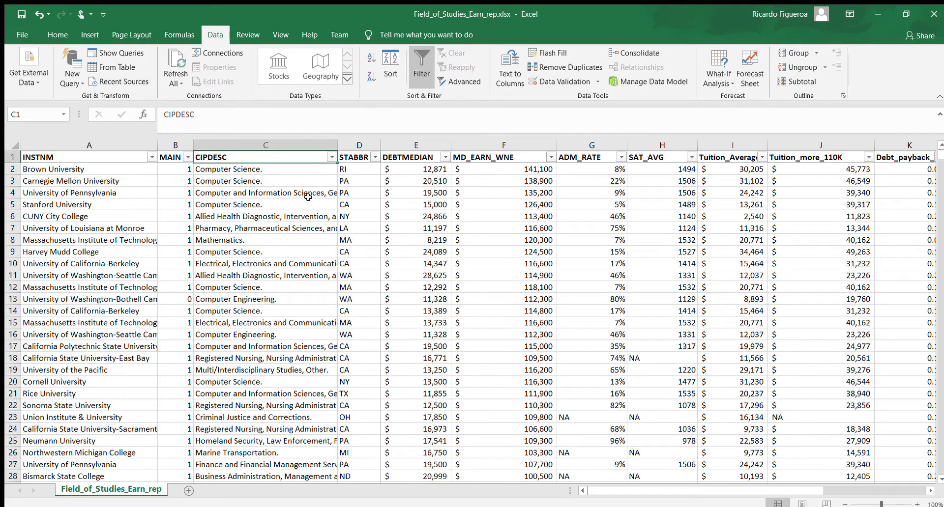
{"action": "left_click", "coordinate": [347, 159]}
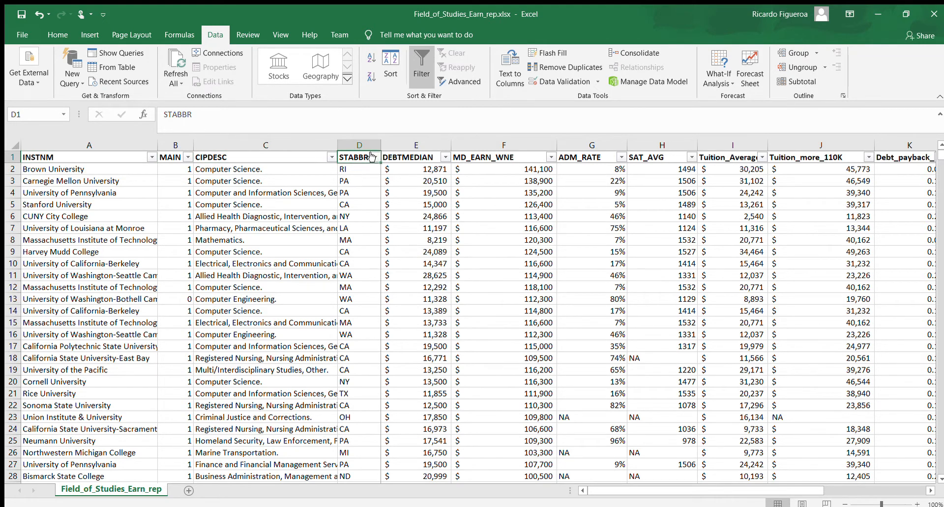
{"action": "left_click", "coordinate": [418, 156]}
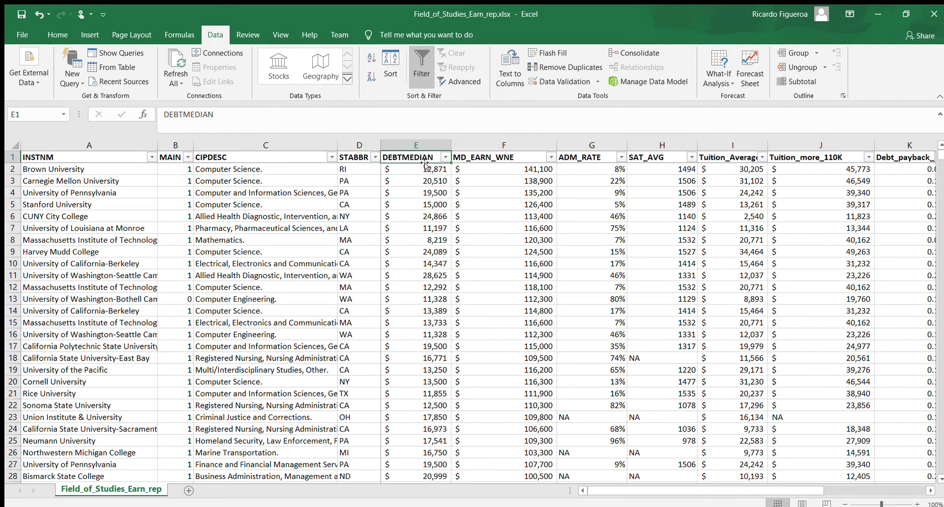
{"action": "left_click", "coordinate": [479, 158]}
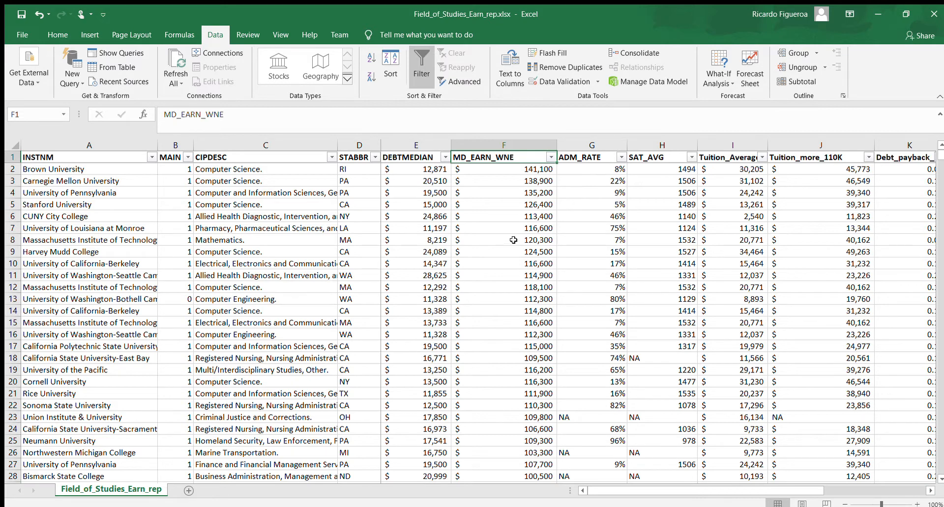
{"action": "left_click", "coordinate": [589, 158]}
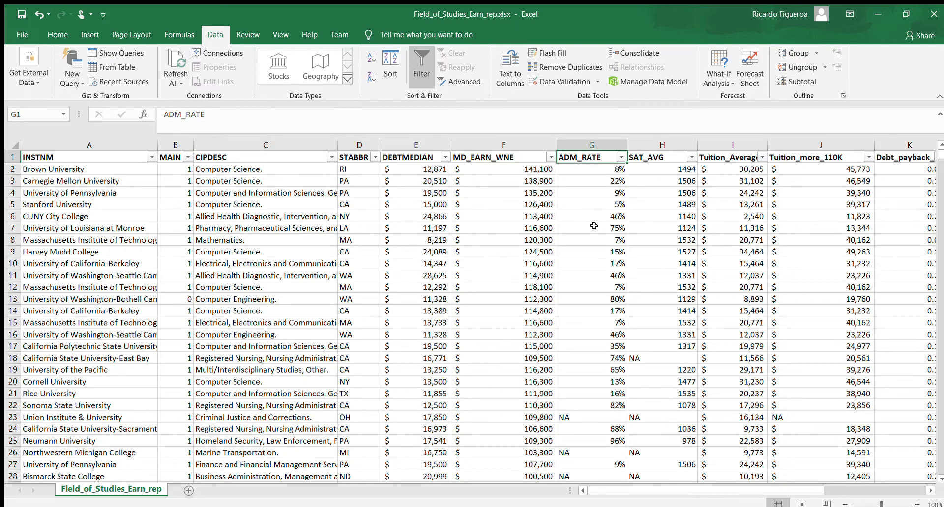
{"action": "left_click", "coordinate": [641, 156]}
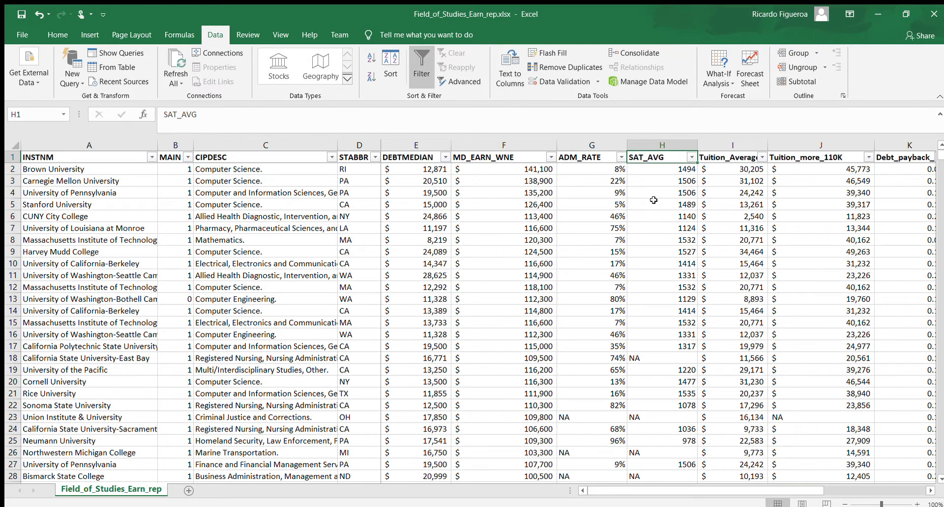
{"action": "left_click", "coordinate": [733, 157]}
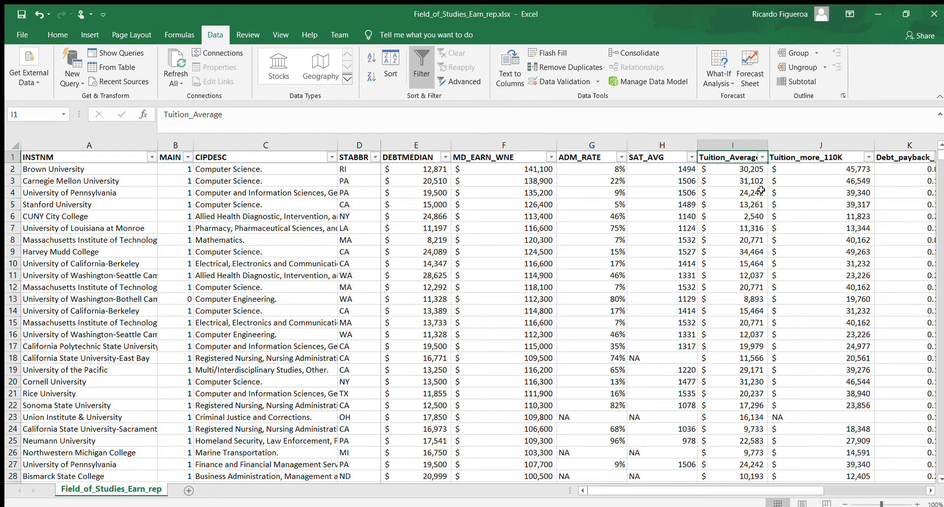
{"action": "left_click", "coordinate": [795, 159]}
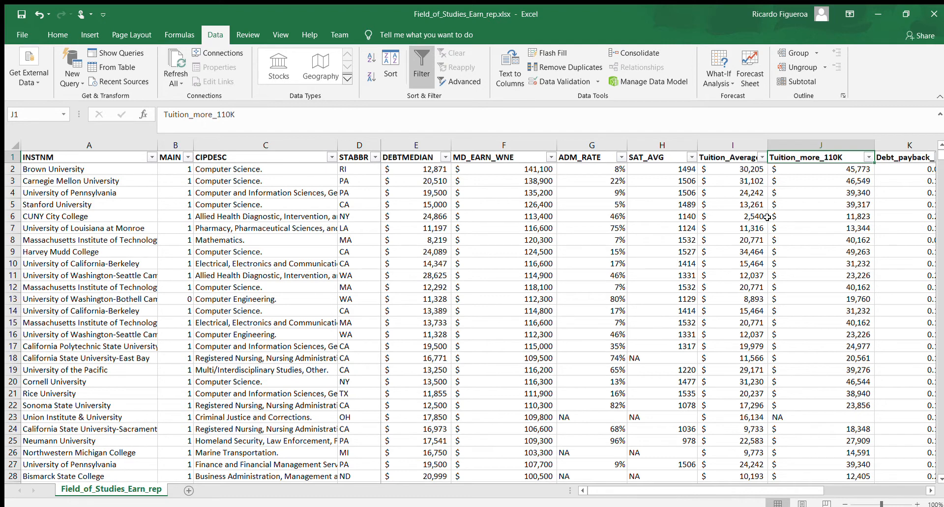
Examine the Debt_payback_YR, Tuit_Avg_4Y_Pyback and Tuit_Inc_4Y_Pyback headers, and highlight columns K to M
{"action": "key", "text": "Right"}
{"action": "key", "text": "Right"}
{"action": "key", "text": "Right"}
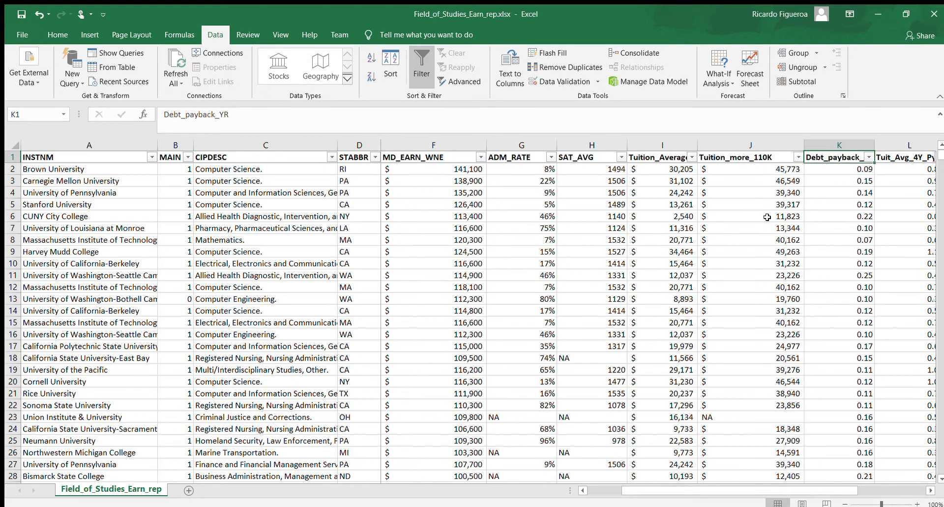
{"action": "key", "text": "Left"}
{"action": "key", "text": "Left"}
{"action": "key", "text": "Right"}
{"action": "key", "text": "Right"}
{"action": "key", "text": "Right"}
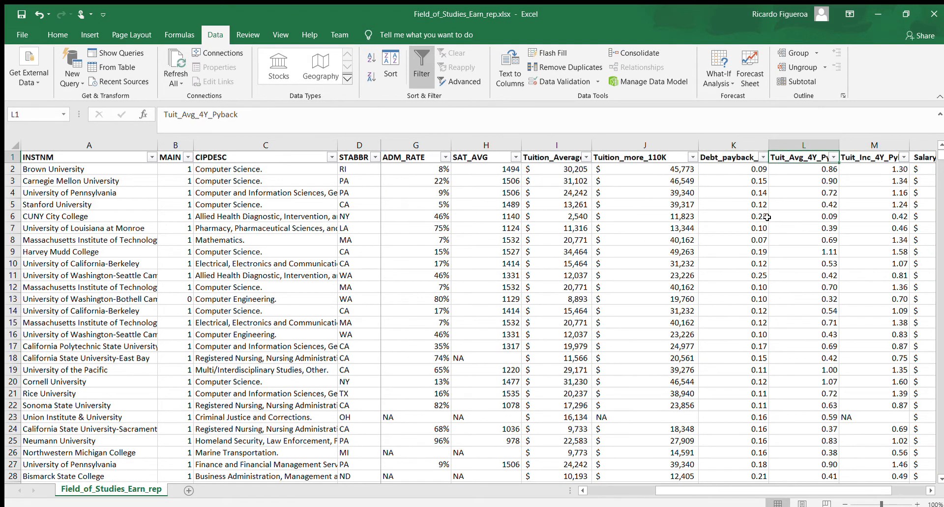
{"action": "key", "text": "Left"}
{"action": "key", "text": "Left"}
{"action": "key", "text": "Left"}
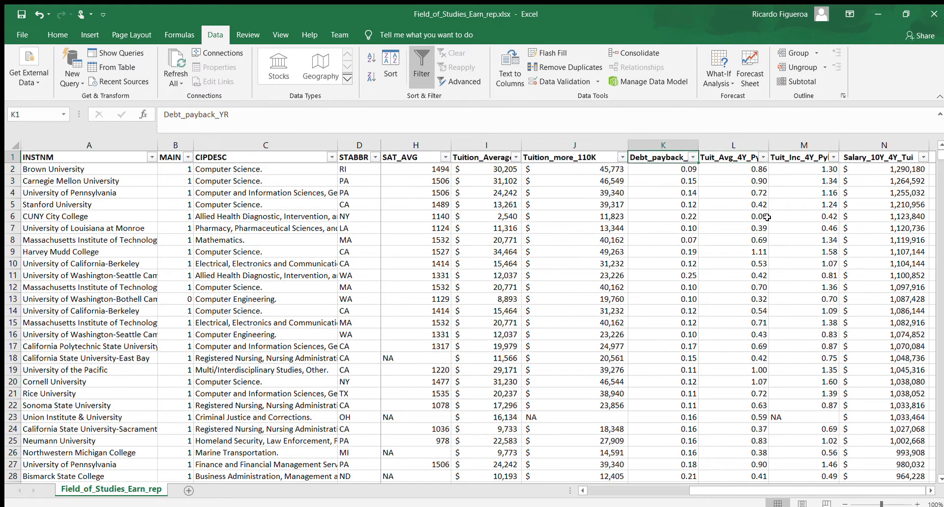
{"action": "left_click_drag", "start_coordinate": [663, 145], "coordinate": [778, 137]}
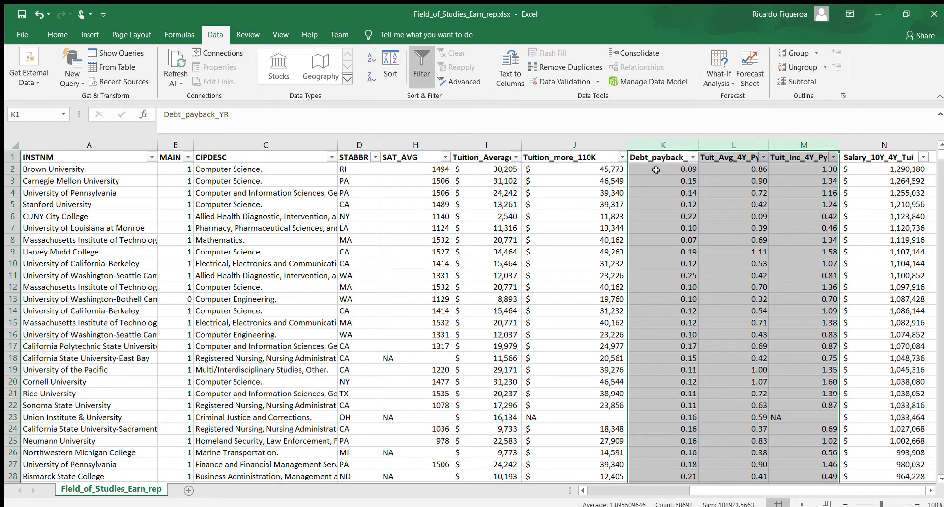
Compare Brown University's Debt_payback_YR value with its median earnings in MD_EARN_WNE, returning to cell K2
{"action": "left_click", "coordinate": [656, 169]}
{"action": "left_click", "coordinate": [662, 158]}
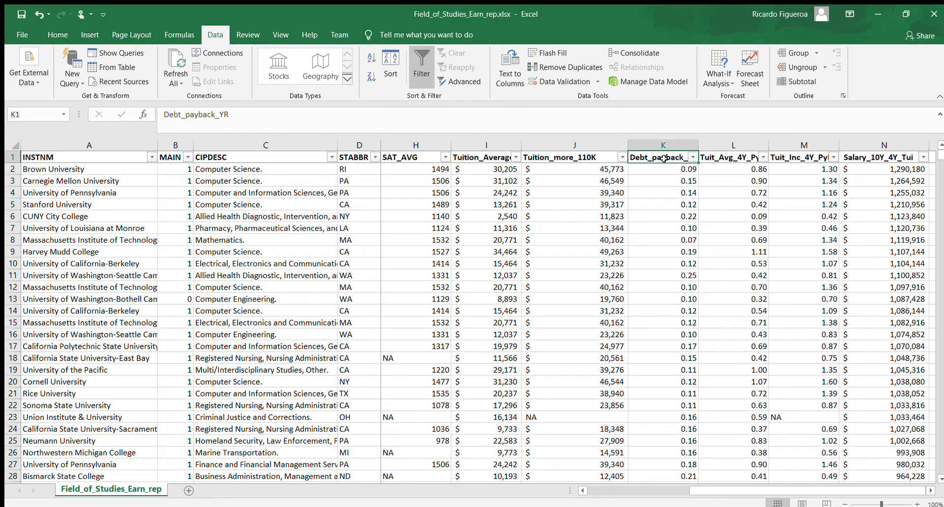
{"action": "left_click", "coordinate": [666, 170]}
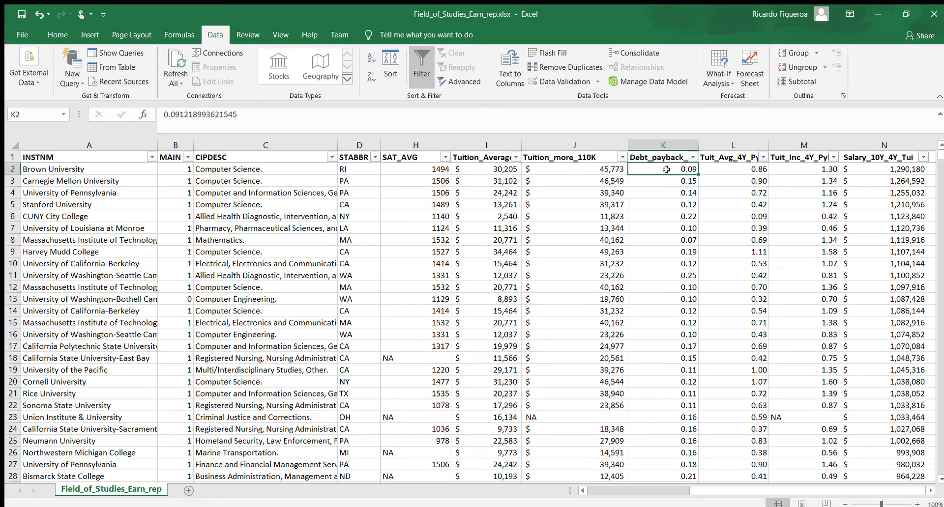
{"action": "key", "text": "Left"}
{"action": "key", "text": "Left"}
{"action": "key", "text": "Left"}
{"action": "key", "text": "Left"}
{"action": "key", "text": "Left"}
{"action": "key", "text": "Left"}
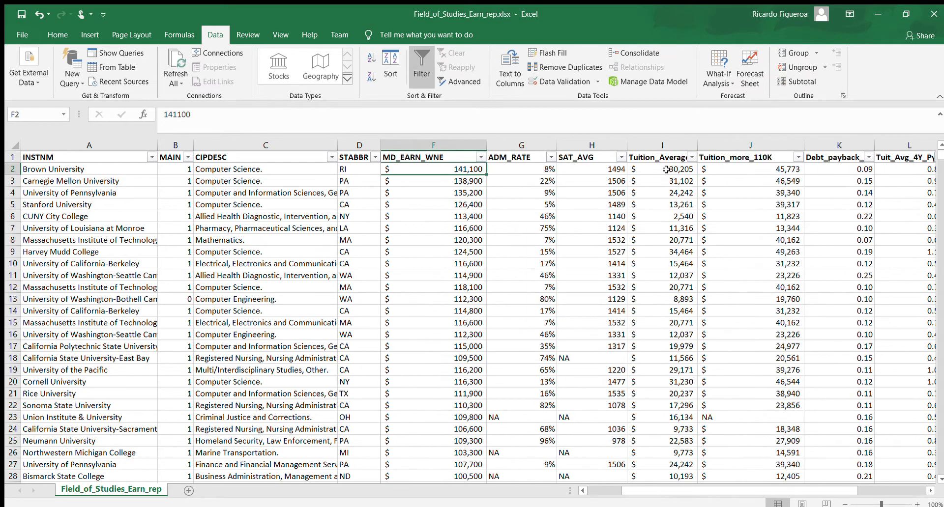
{"action": "key", "text": "Right"}
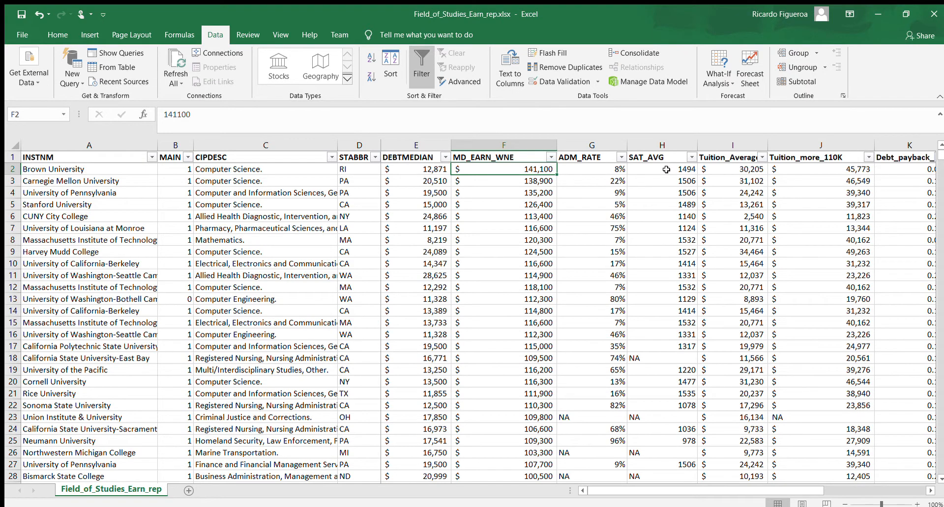
{"action": "key", "text": "Right"}
{"action": "key", "text": "Right"}
{"action": "key", "text": "Right"}
{"action": "key", "text": "Right"}
{"action": "key", "text": "Right"}
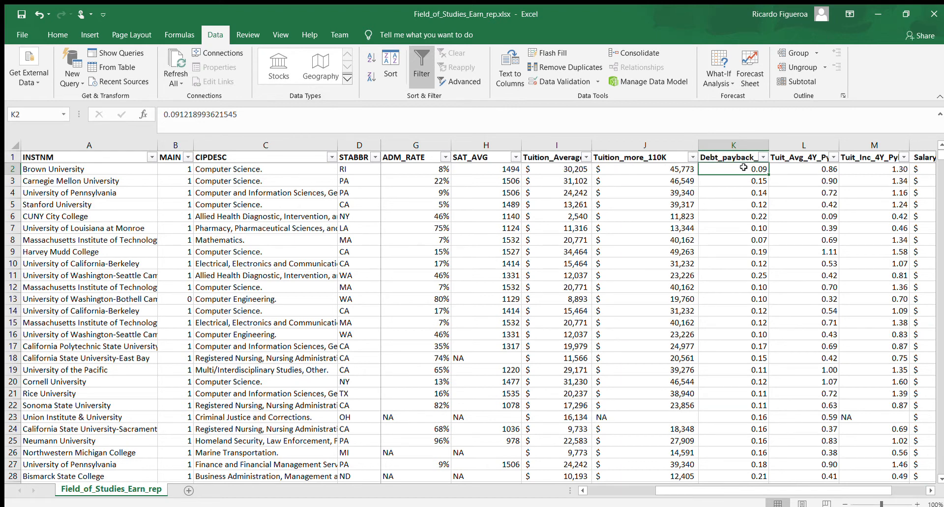
Examine Brown University's tuition payback values in Tuit_Avg_4Y_Pyback and Tuit_Inc_4Y_Pyback
{"action": "left_click", "coordinate": [797, 168]}
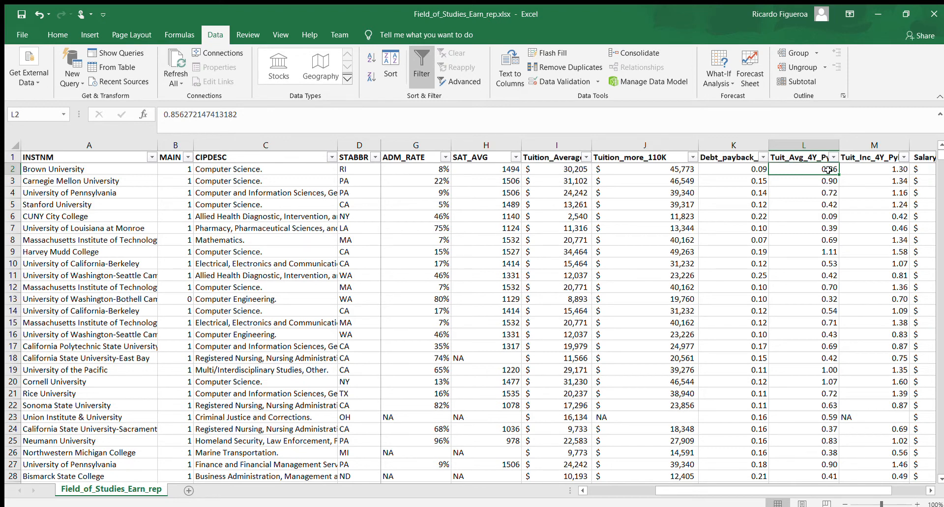
{"action": "left_click", "coordinate": [860, 169]}
{"action": "left_click", "coordinate": [858, 157]}
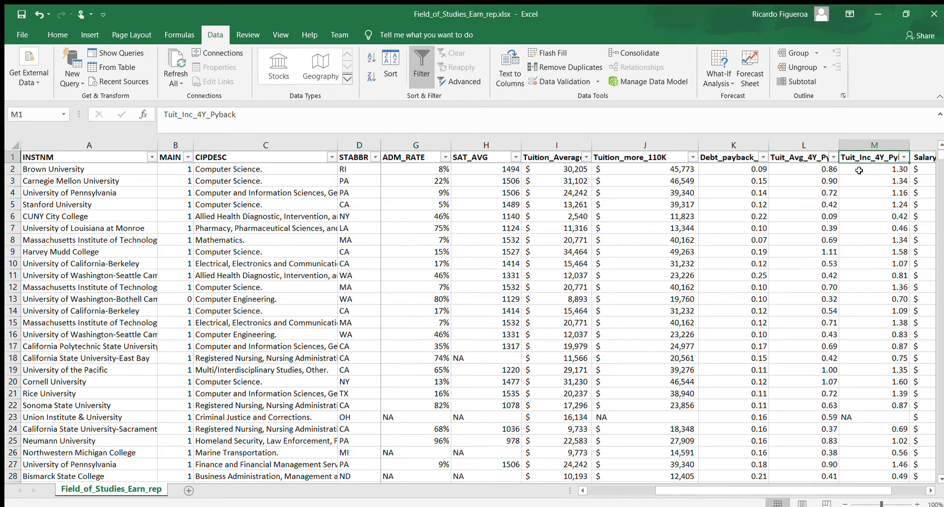
{"action": "left_click", "coordinate": [859, 170]}
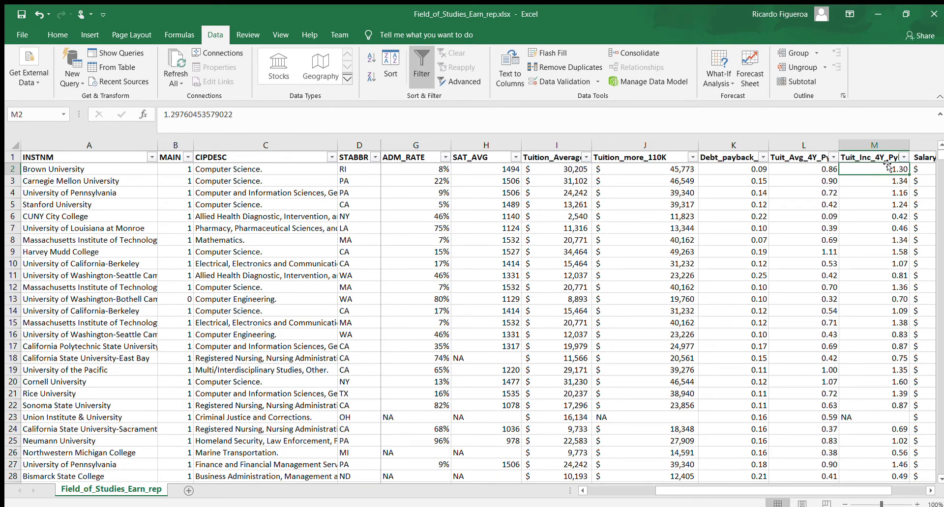
Examine Brown University's Salary_10Y_4Y_Tui value against its MD_EARN_WNE earnings and both tuition columns
{"action": "key", "text": "Right"}
{"action": "key", "text": "Right"}
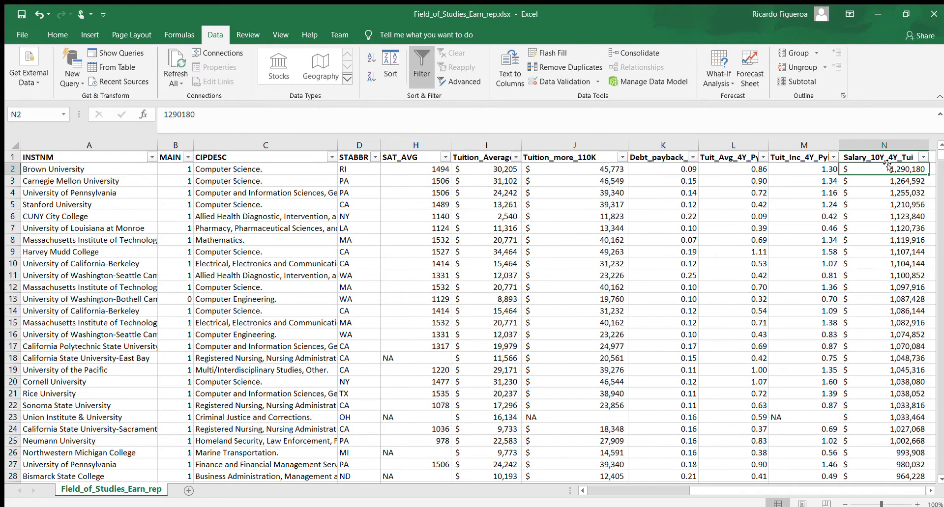
{"action": "key", "text": "Left"}
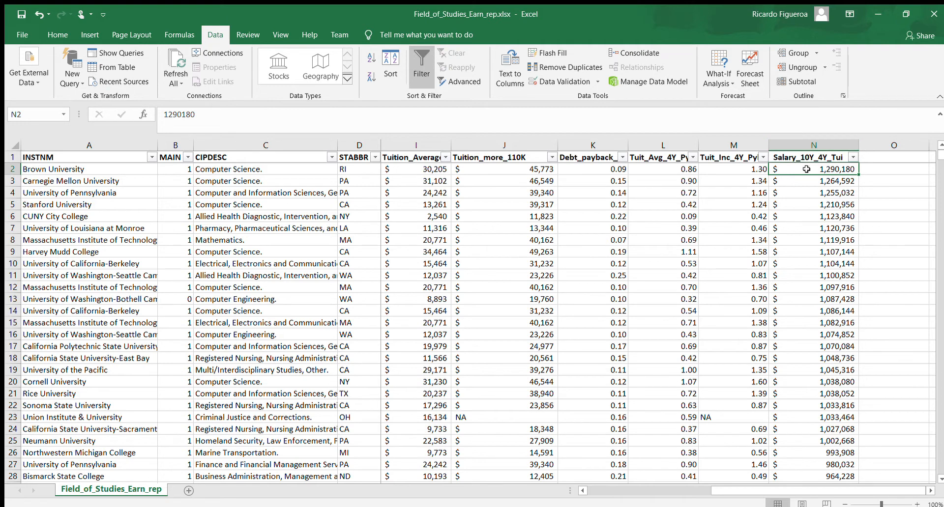
{"action": "key", "text": "Left"}
{"action": "key", "text": "Left"}
{"action": "key", "text": "Left"}
{"action": "key", "text": "Left"}
{"action": "key", "text": "Left"}
{"action": "key", "text": "Left"}
{"action": "key", "text": "Left"}
{"action": "key", "text": "Left"}
{"action": "key", "text": "Left"}
{"action": "key", "text": "Left"}
{"action": "key", "text": "Left"}
{"action": "key", "text": "Left"}
{"action": "key", "text": "Left"}
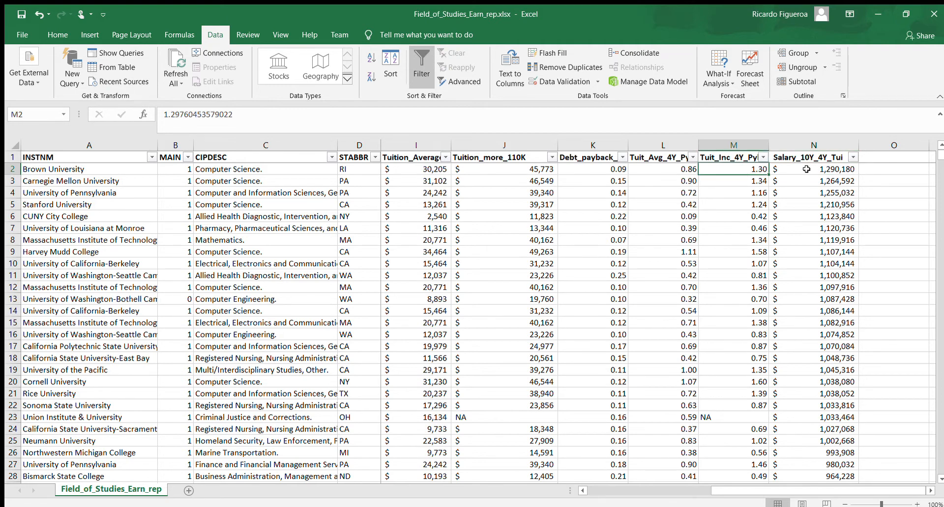
{"action": "key", "text": "Right"}
{"action": "key", "text": "Right"}
{"action": "key", "text": "Right"}
{"action": "key", "text": "Right"}
{"action": "key", "text": "Right"}
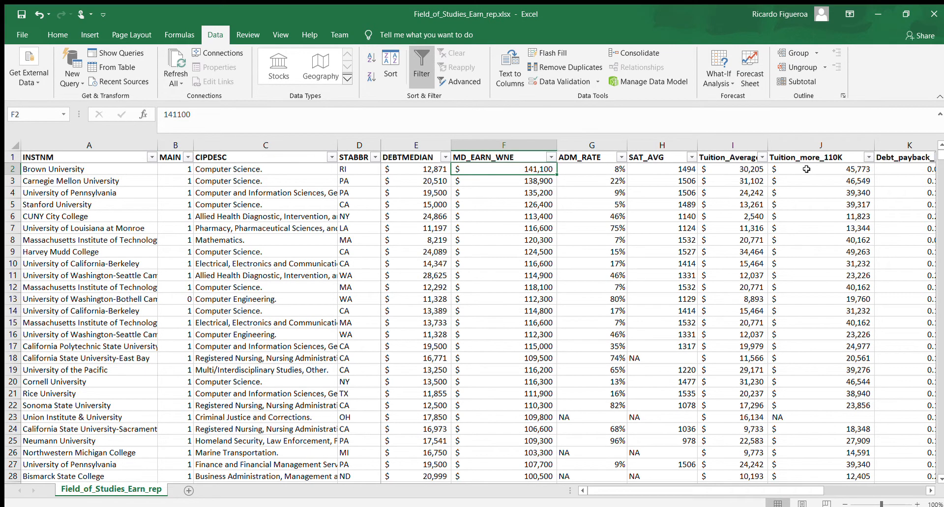
{"action": "key", "text": "Right"}
{"action": "key", "text": "Right"}
{"action": "key", "text": "Right"}
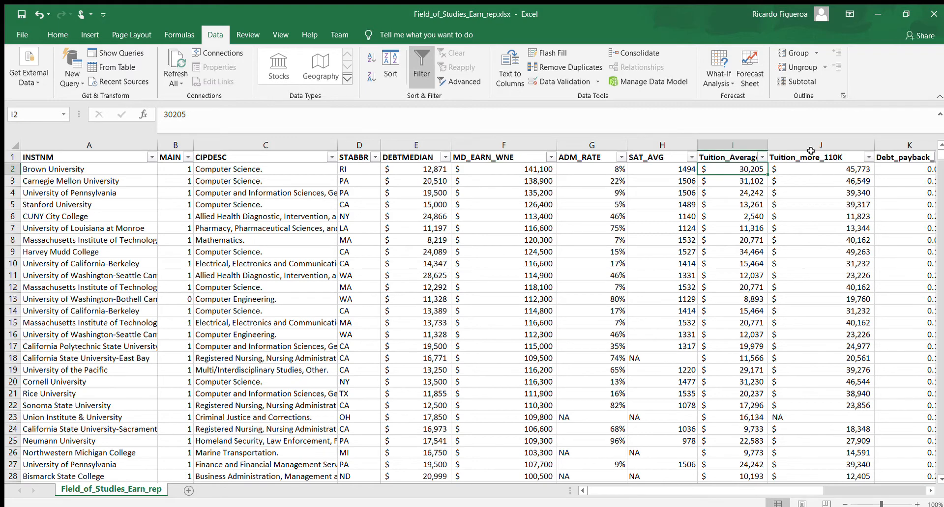
{"action": "key", "text": "Right"}
{"action": "key", "text": "Right"}
{"action": "key", "text": "Right"}
{"action": "key", "text": "Right"}
{"action": "key", "text": "Right"}
{"action": "key", "text": "Right"}
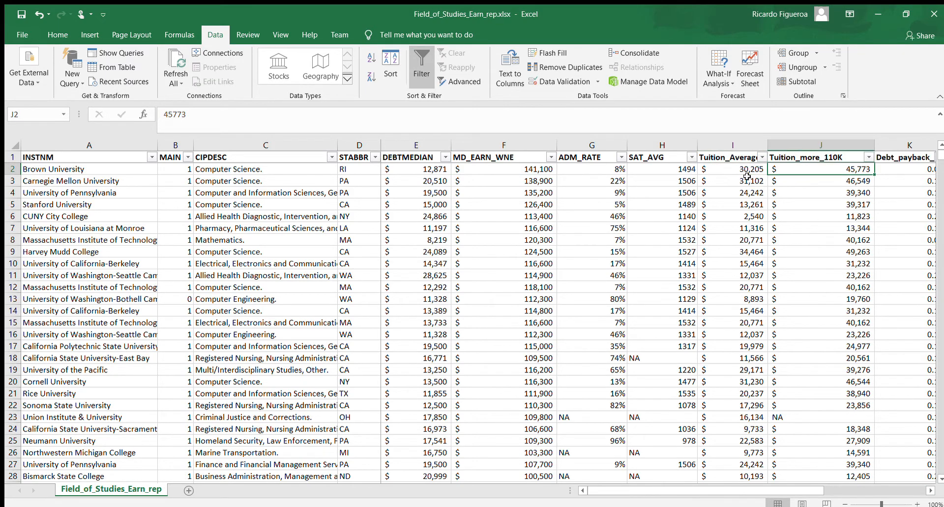
{"action": "key", "text": "Left"}
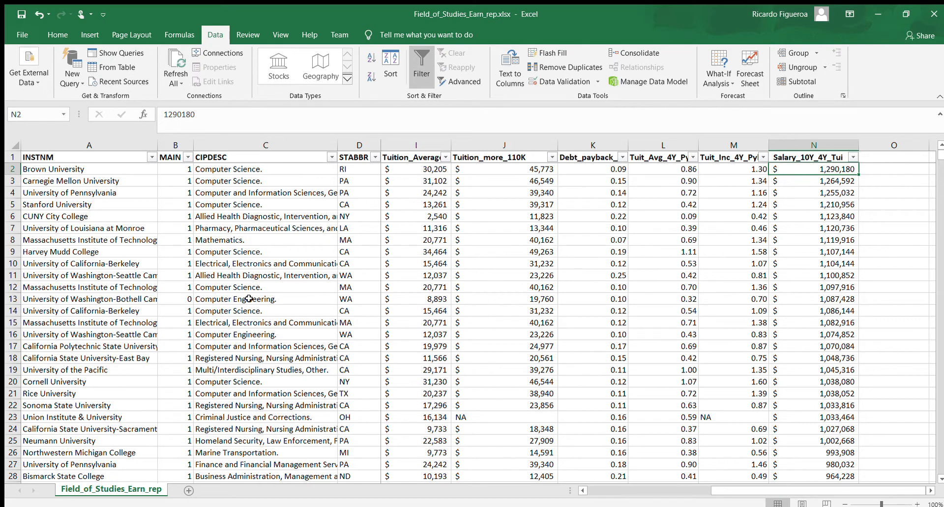
Read the full field of study names in CIPDESC for cells C8, C6, C19 and C22
{"action": "left_click", "coordinate": [240, 239]}
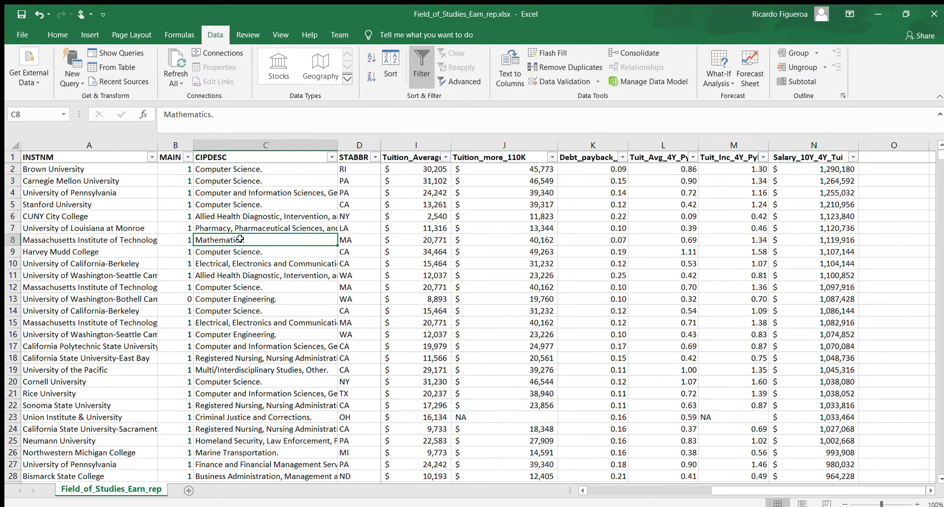
{"action": "left_click", "coordinate": [250, 216]}
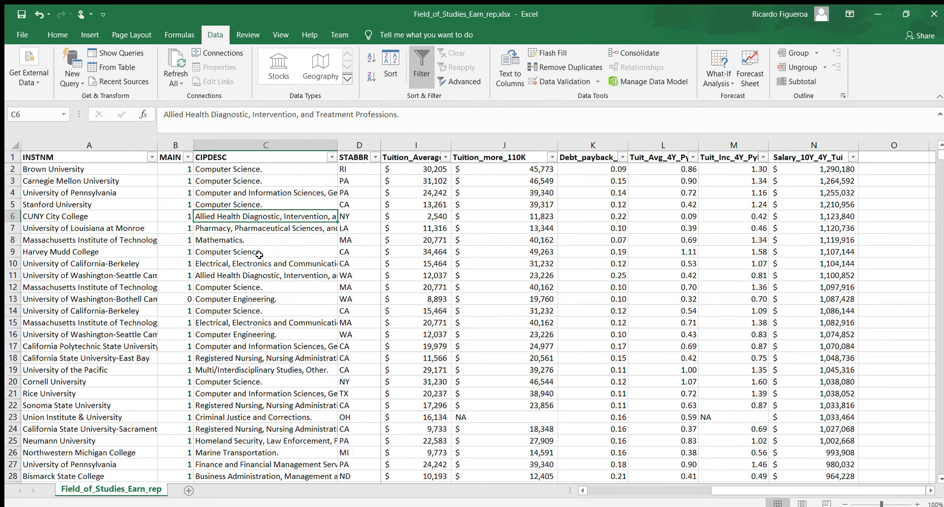
{"action": "scroll", "coordinate": [259, 329], "scroll_direction": "down", "scroll_amount": 1}
{"action": "left_click", "coordinate": [272, 335]}
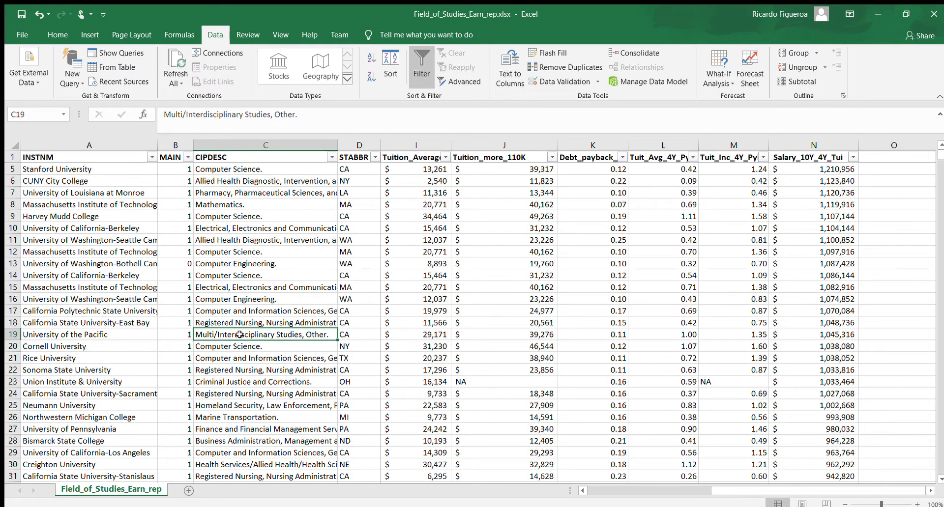
{"action": "scroll", "coordinate": [244, 352], "scroll_direction": "down", "scroll_amount": 1}
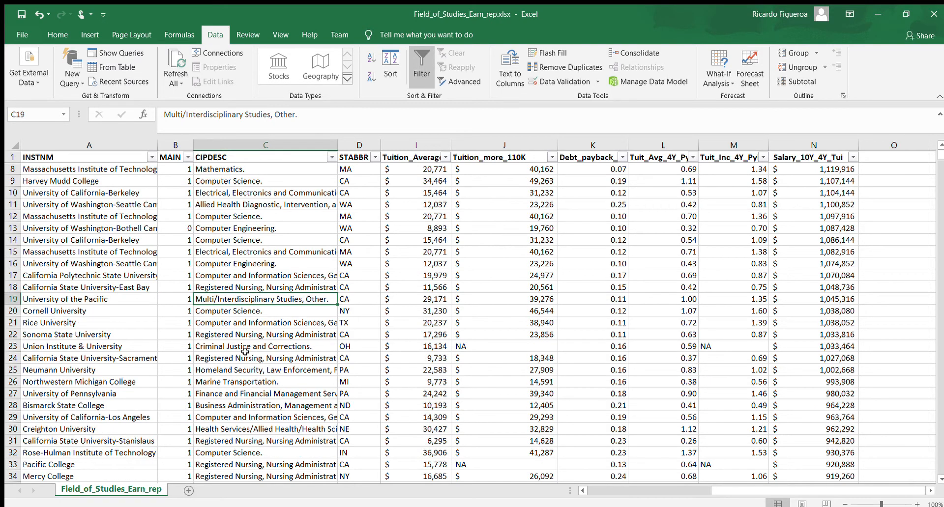
{"action": "left_click", "coordinate": [257, 334]}
{"action": "scroll", "coordinate": [256, 334], "scroll_direction": "down", "scroll_amount": 1}
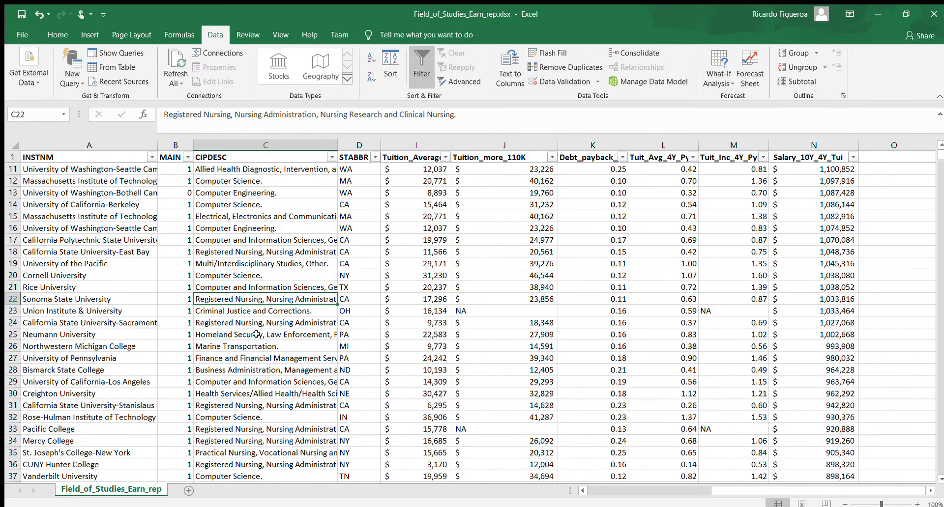
Highlight the words "Registered Nursing" in the full text of cell C22, and select cell C5
{"action": "scroll", "coordinate": [271, 334], "scroll_direction": "up", "scroll_amount": 3}
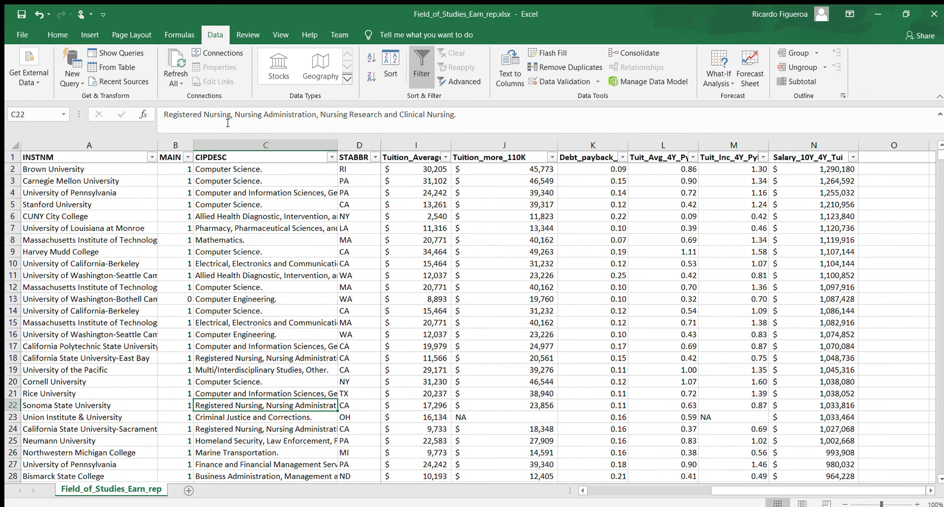
{"action": "left_click_drag", "start_coordinate": [230, 115], "coordinate": [140, 106]}
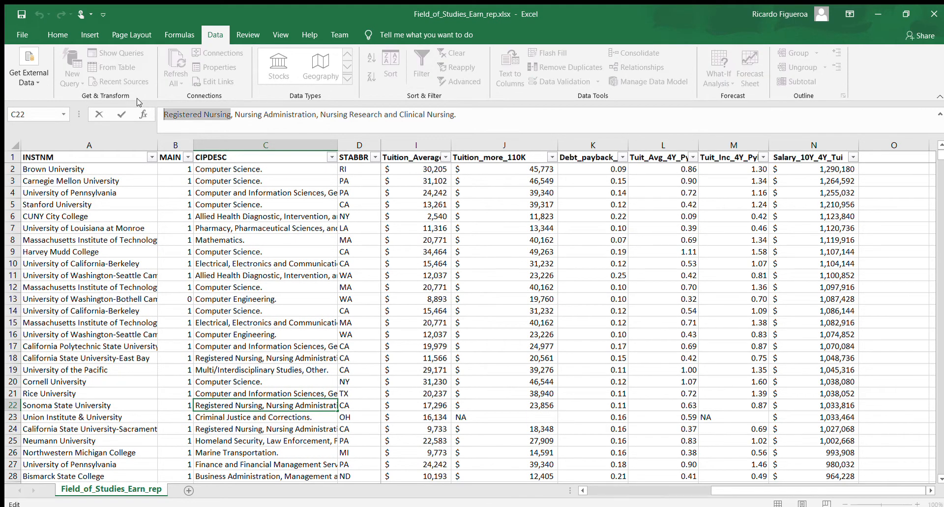
{"action": "left_click", "coordinate": [211, 205]}
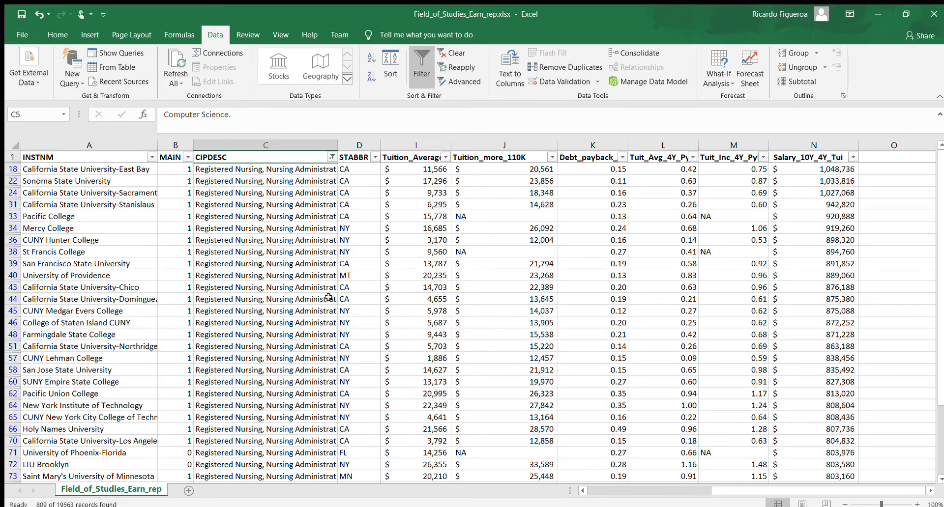
Select the state cell of University of Phoenix-Florida in the Registered Nursing list, and highlight its whole row 71
{"action": "left_click", "coordinate": [343, 451]}
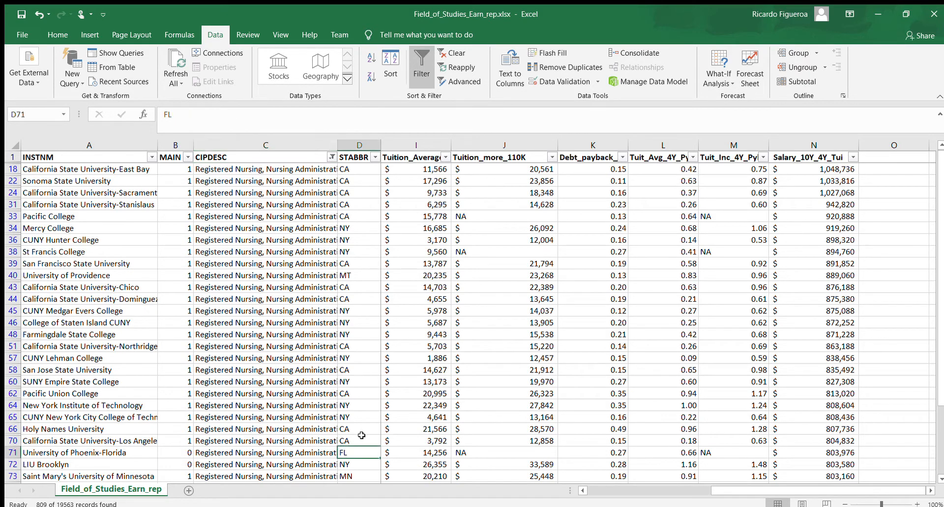
{"action": "scroll", "coordinate": [363, 428], "scroll_direction": "down", "scroll_amount": 1}
{"action": "scroll", "coordinate": [355, 440], "scroll_direction": "down", "scroll_amount": 1}
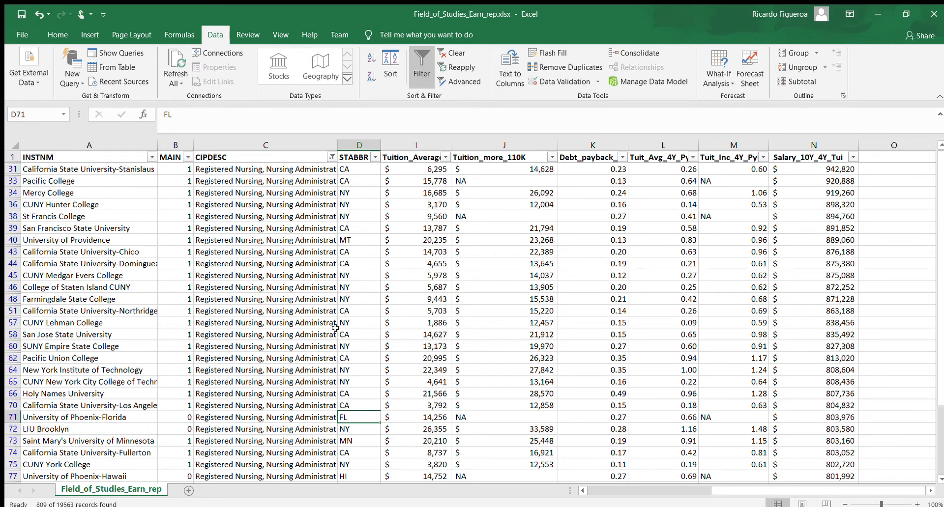
{"action": "left_click", "coordinate": [13, 417]}
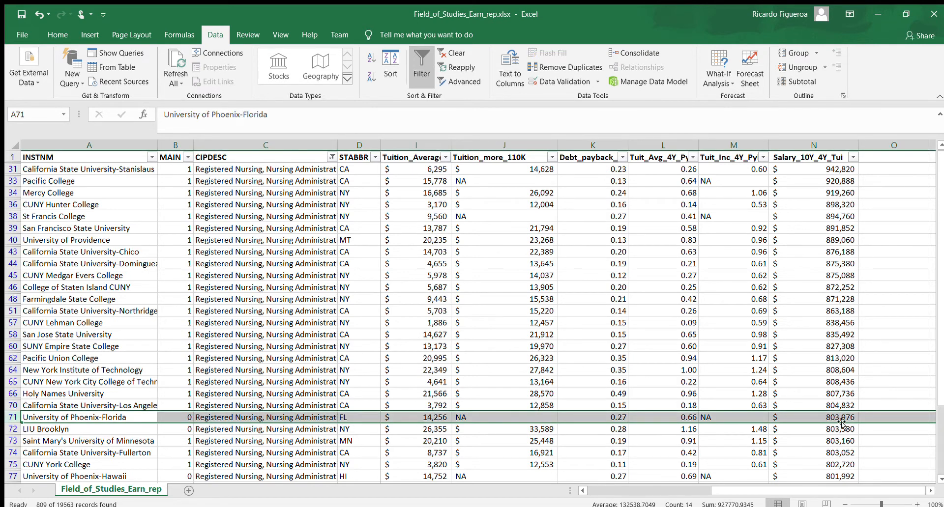
Look through the Registered Nursing colleges ranked around University of Phoenix-Florida and examine their debt, earnings and admission columns
{"action": "scroll", "coordinate": [318, 384], "scroll_direction": "down", "scroll_amount": 5}
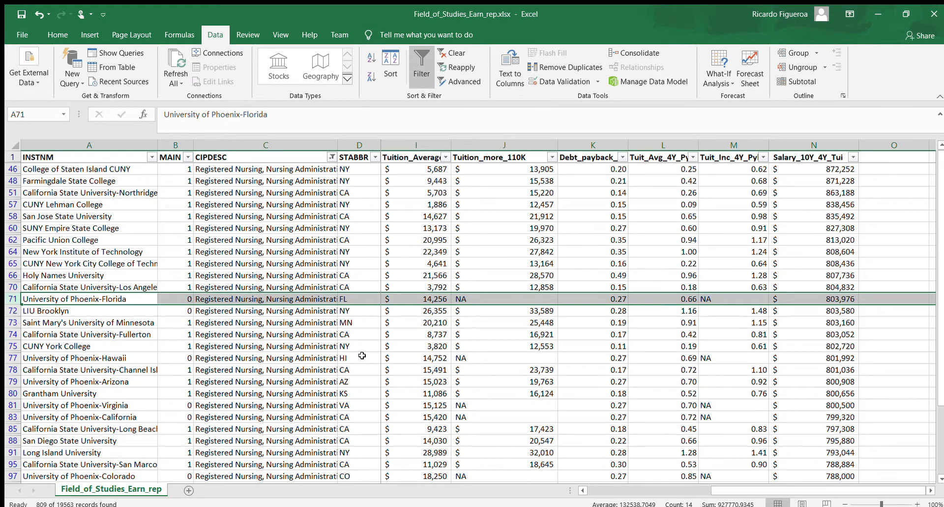
{"action": "scroll", "coordinate": [355, 419], "scroll_direction": "down", "scroll_amount": 1}
{"action": "scroll", "coordinate": [355, 419], "scroll_direction": "down", "scroll_amount": 1}
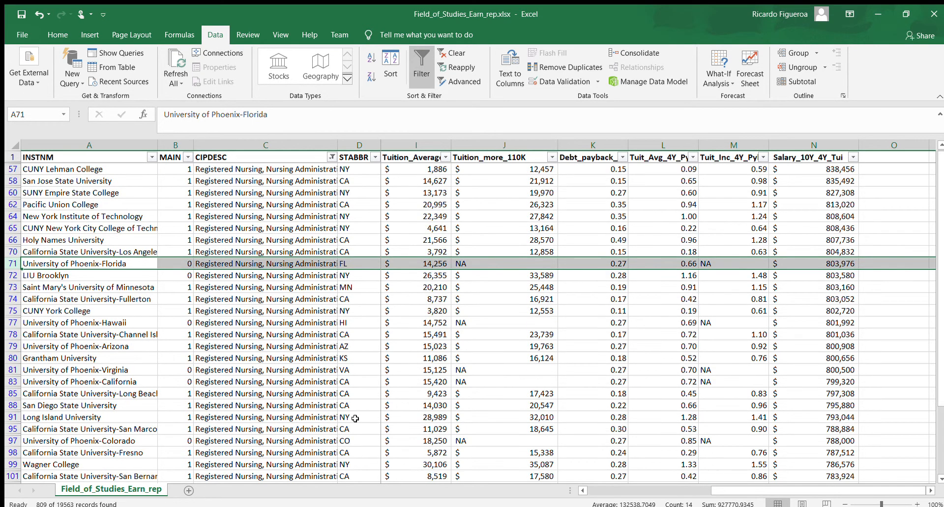
{"action": "scroll", "coordinate": [355, 418], "scroll_direction": "up", "scroll_amount": 2}
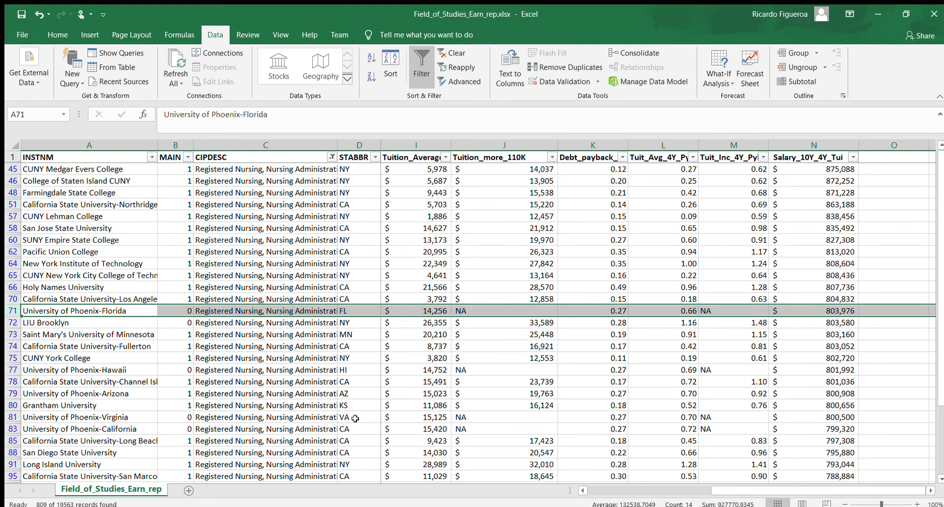
{"action": "scroll", "coordinate": [355, 418], "scroll_direction": "up", "scroll_amount": 4}
{"action": "left_click_drag", "start_coordinate": [729, 491], "coordinate": [579, 498]}
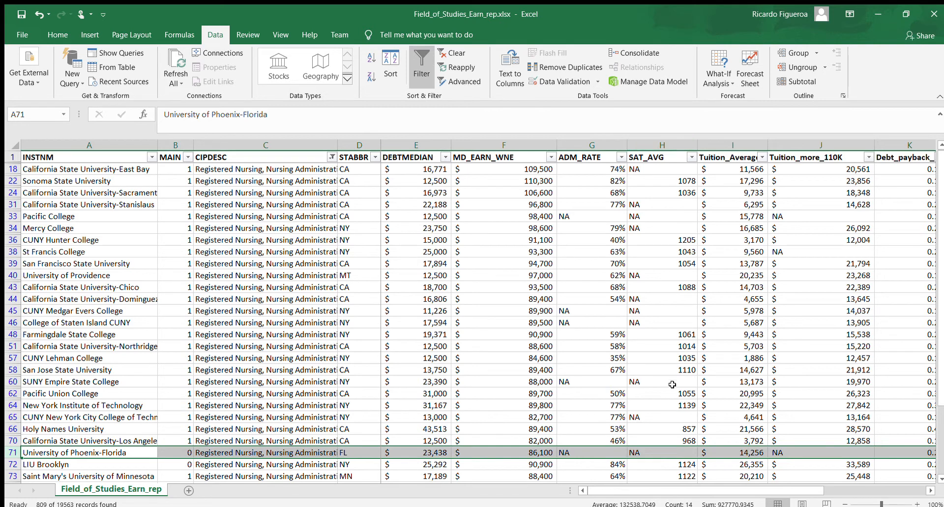
Filter CIPDESC to "Biology, General." and examine the colleges' MD_EARN_WNE earnings, ending on cell F4664
{"action": "left_click", "coordinate": [260, 205]}
{"action": "left_click", "coordinate": [288, 156]}
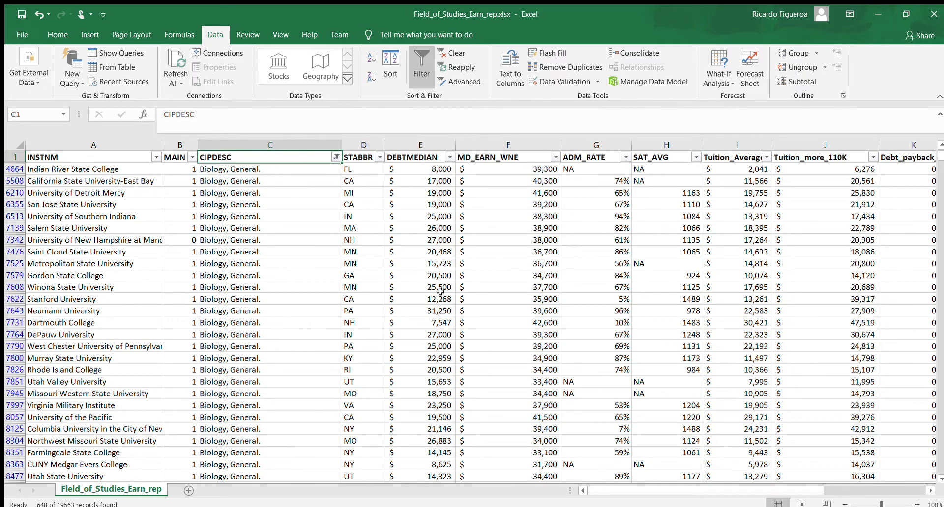
{"action": "left_click", "coordinate": [532, 145]}
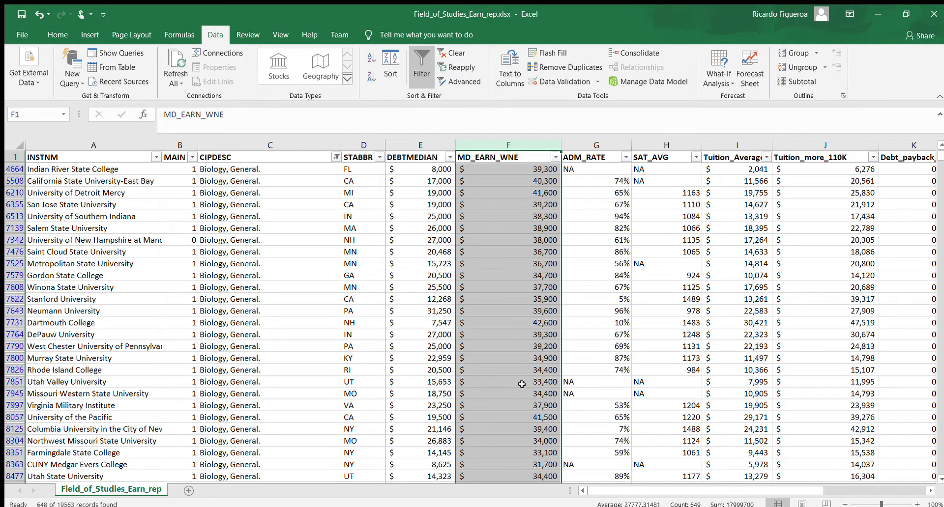
{"action": "left_click", "coordinate": [118, 242]}
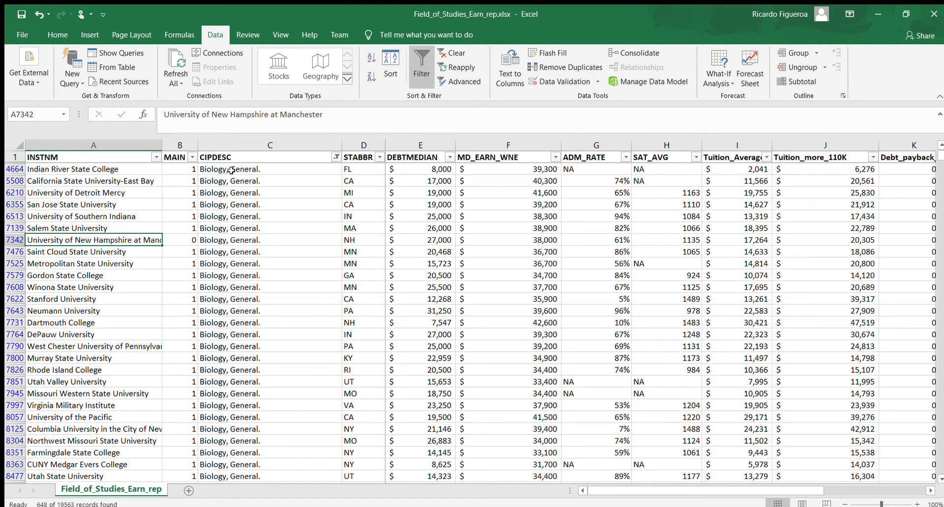
{"action": "left_click", "coordinate": [515, 150]}
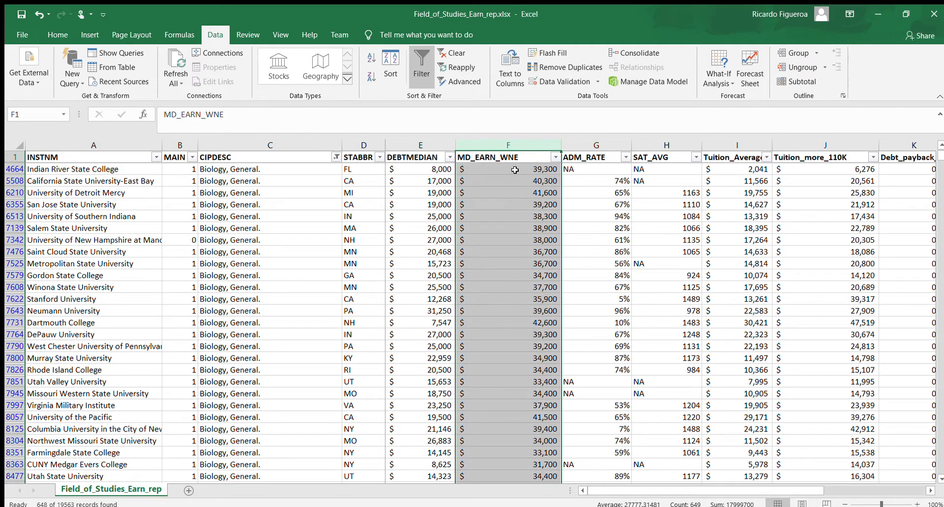
{"action": "left_click", "coordinate": [515, 170]}
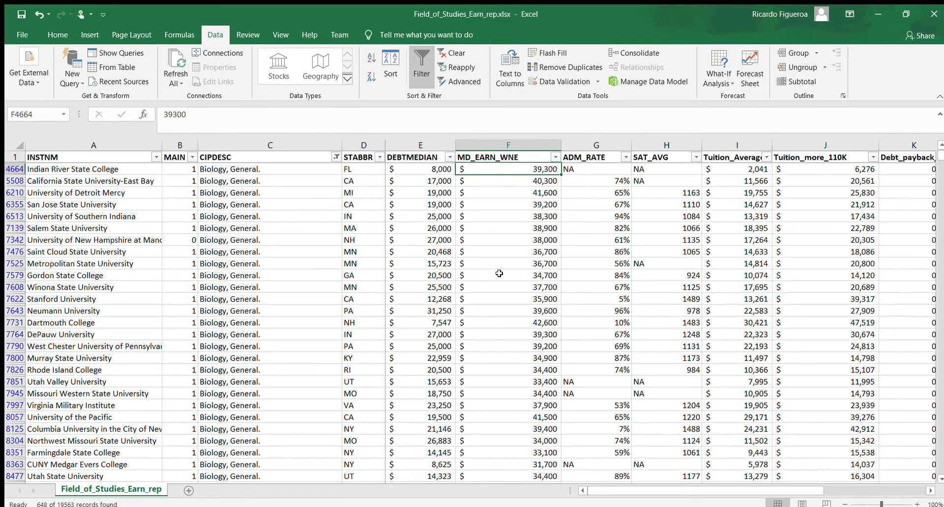
Filter CIPDESC to "Drama/Theatre Arts and Stagecraft." and move along the header row to Tuition_Average
{"action": "left_click", "coordinate": [234, 156]}
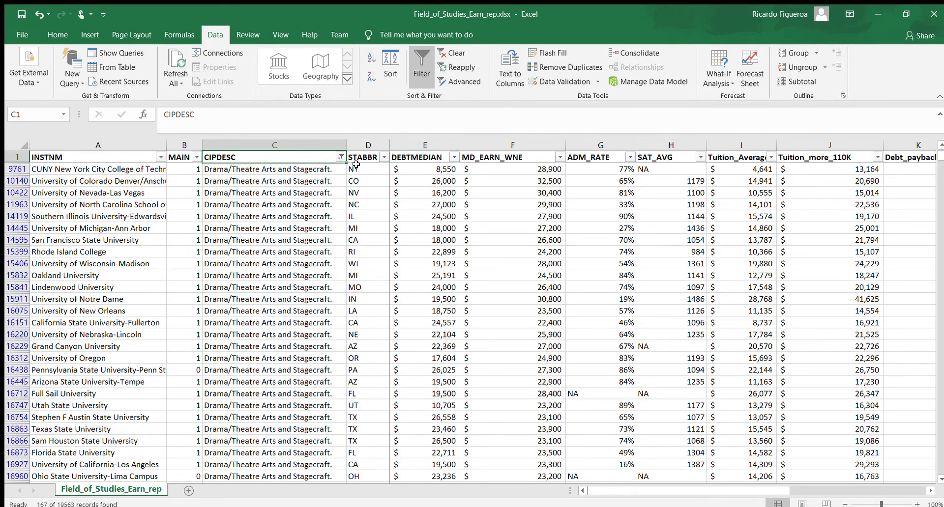
{"action": "key", "text": "Right"}
{"action": "key", "text": "Right"}
{"action": "key", "text": "Right"}
{"action": "key", "text": "Right"}
{"action": "key", "text": "Right"}
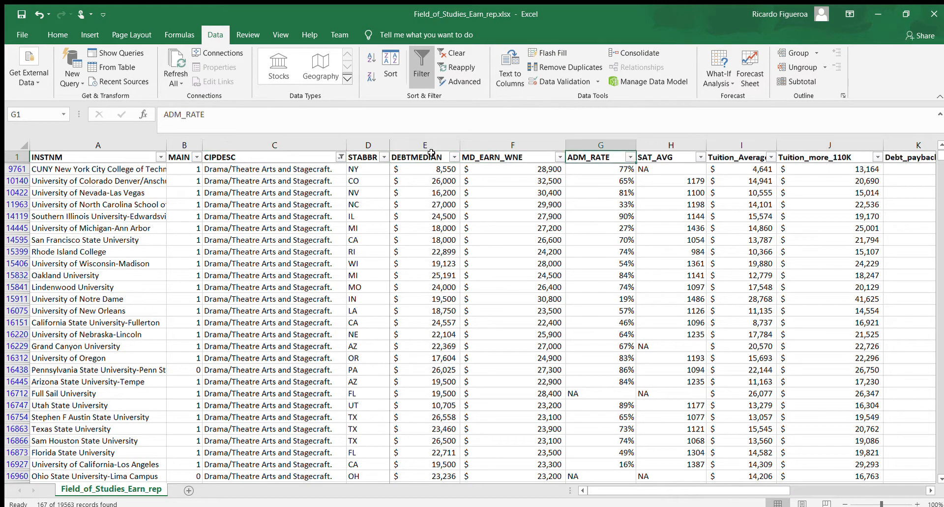
{"action": "key", "text": "Right"}
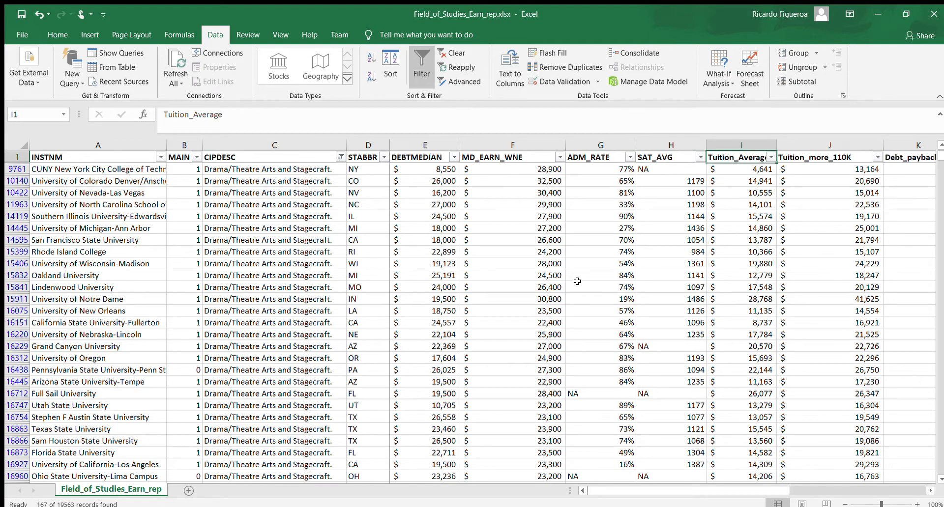
Examine the first drama program's values in row 9761 from Tuition_Average through Salary_10Y_4Y_Tui
{"action": "left_click", "coordinate": [744, 170]}
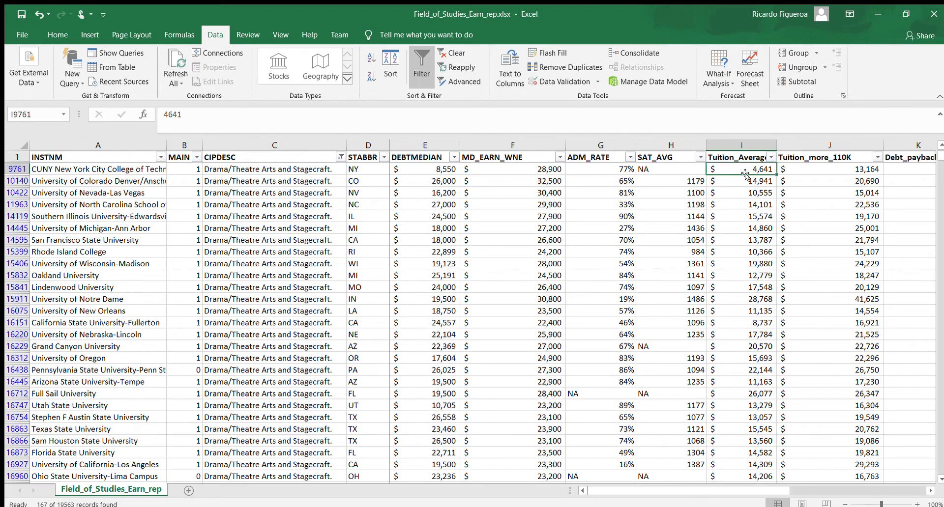
{"action": "key", "text": "Right"}
{"action": "key", "text": "Right"}
{"action": "key", "text": "Right"}
{"action": "key", "text": "Right"}
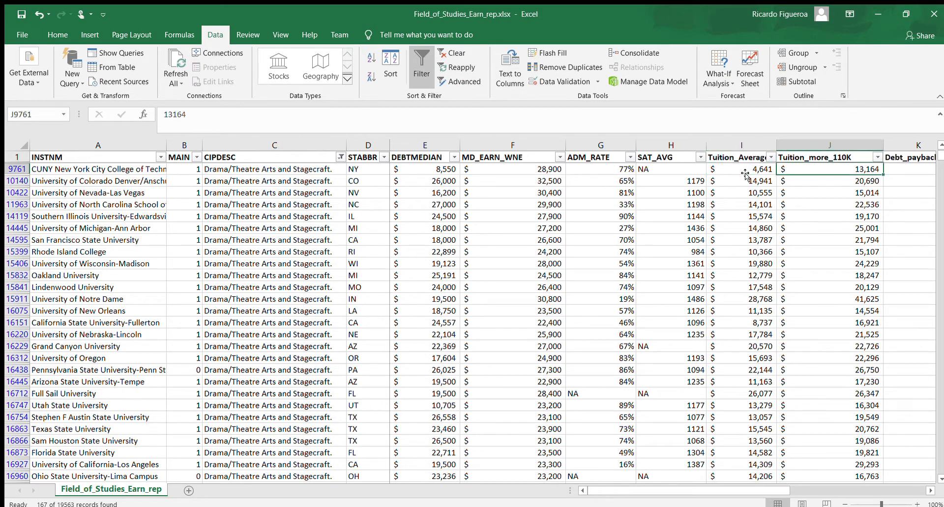
{"action": "key", "text": "Right"}
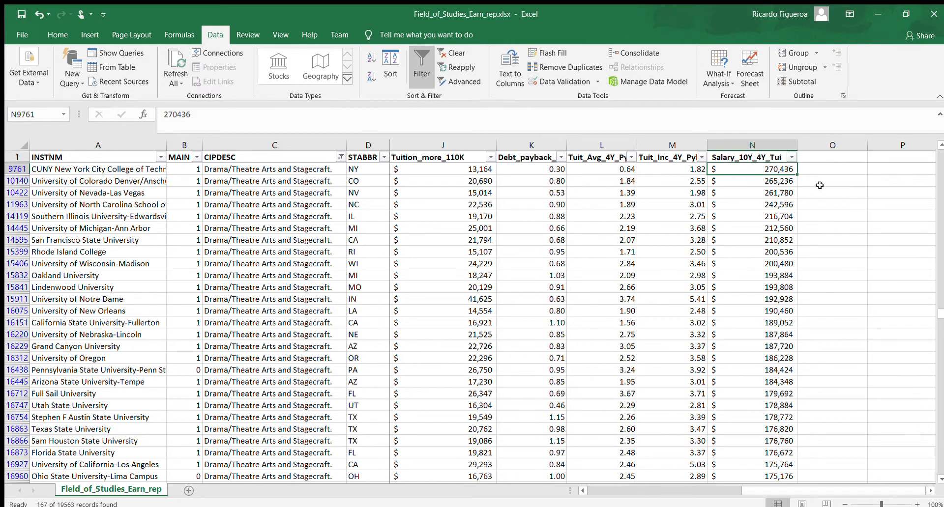
Go back along row 9761 to the DEBTMEDIAN value of the first drama program
{"action": "key", "text": "Left"}
{"action": "key", "text": "Left"}
{"action": "key", "text": "Left"}
{"action": "key", "text": "Left"}
{"action": "key", "text": "Left"}
{"action": "key", "text": "Left"}
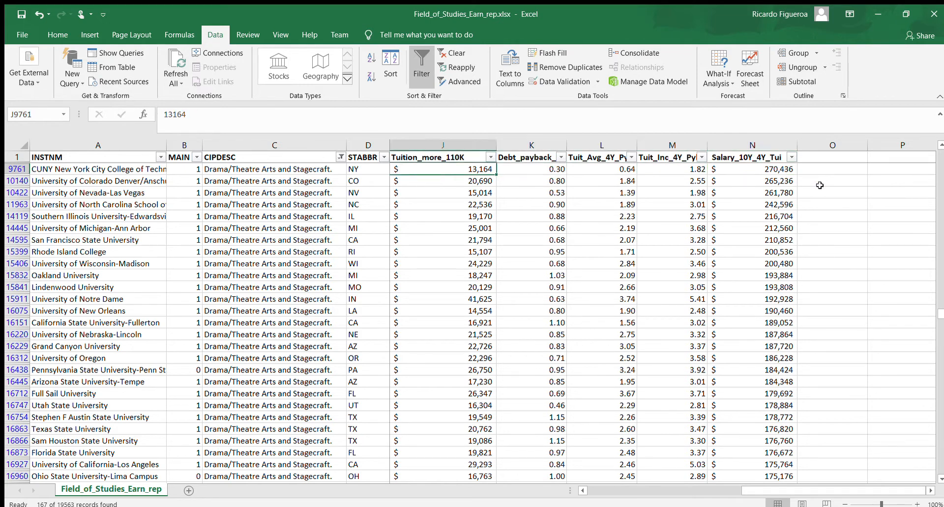
{"action": "key", "text": "Left"}
{"action": "key", "text": "Left"}
{"action": "key", "text": "Left"}
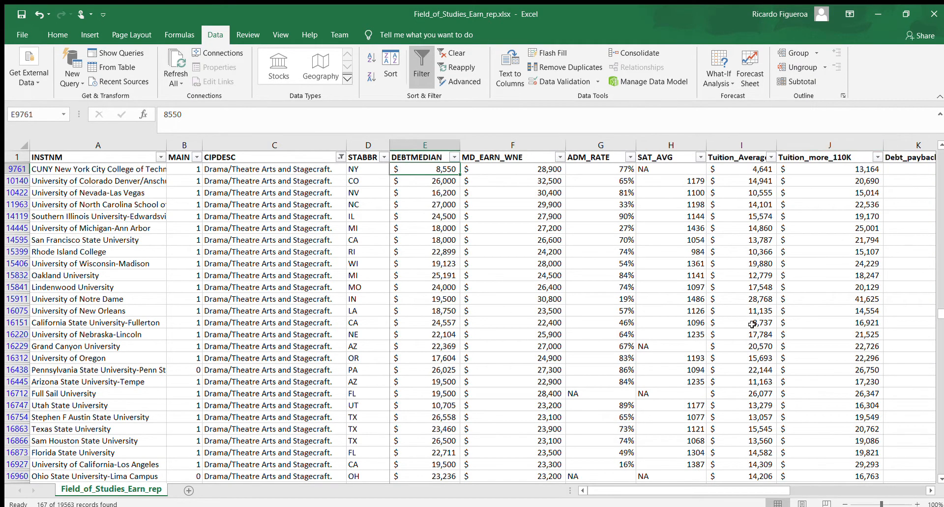
Compare average tuition of the first and last listed drama programs by selecting I9761 to I16075, and I19412 to I19552
{"action": "left_click_drag", "start_coordinate": [754, 311], "coordinate": [739, 177]}
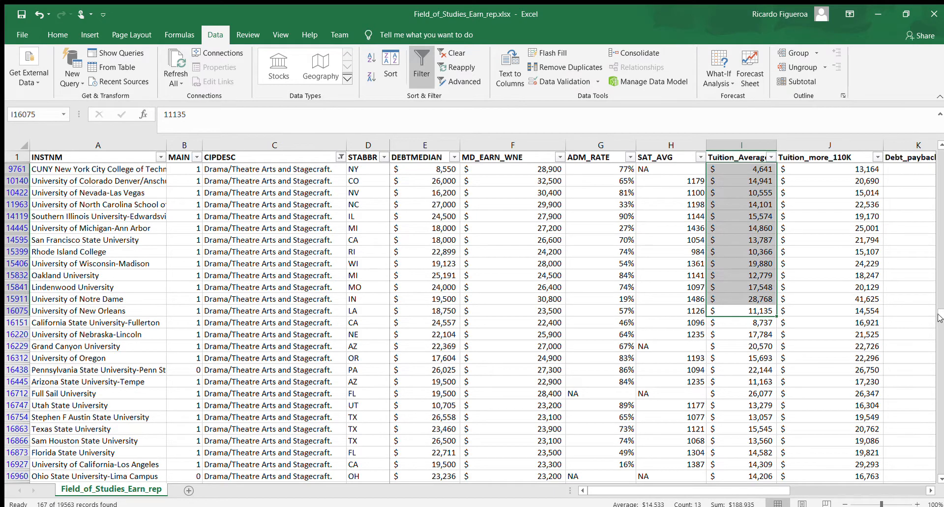
{"action": "left_click_drag", "start_coordinate": [940, 317], "coordinate": [941, 467]}
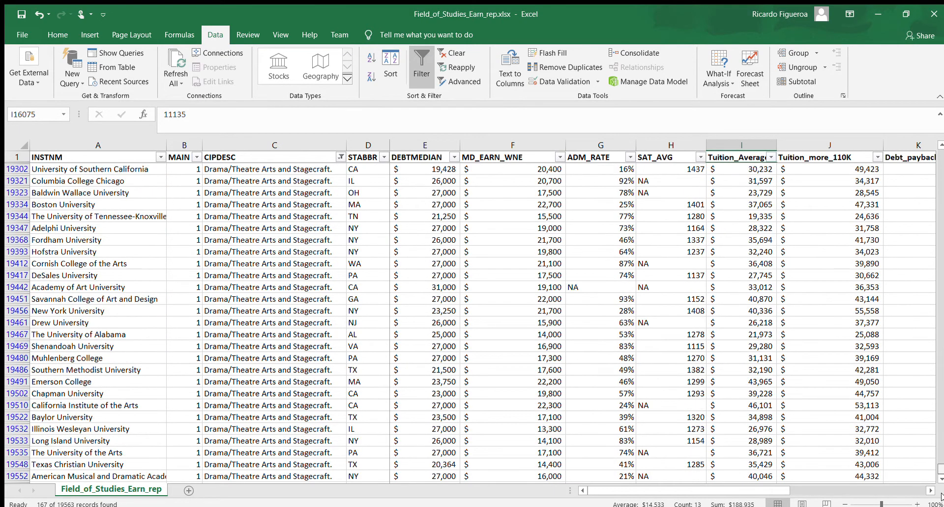
{"action": "left_click_drag", "start_coordinate": [743, 475], "coordinate": [748, 264]}
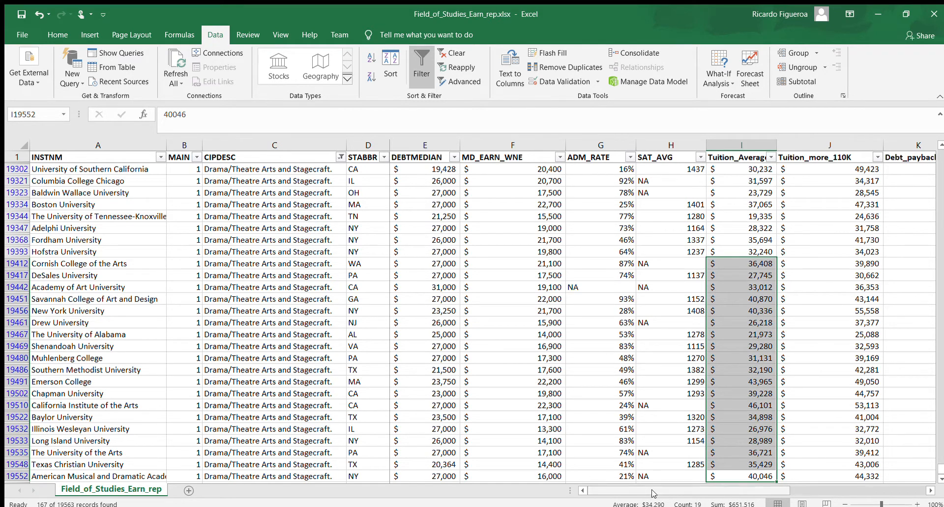
Examine the payback and Salary_10Y_4Y_Tui columns for the last listed drama programs, and select Columbia College Chicago in INSTNM
{"action": "left_click_drag", "start_coordinate": [653, 494], "coordinate": [733, 489]}
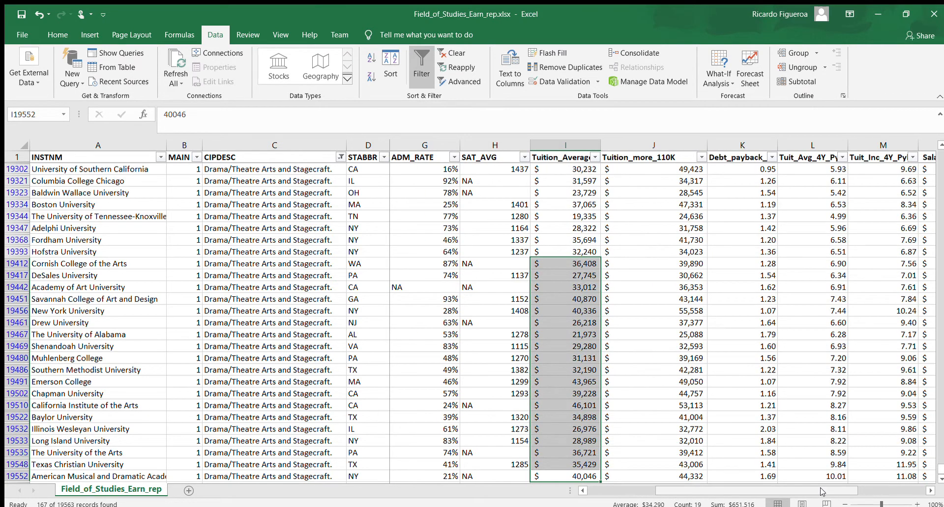
{"action": "left_click_drag", "start_coordinate": [822, 491], "coordinate": [889, 491]}
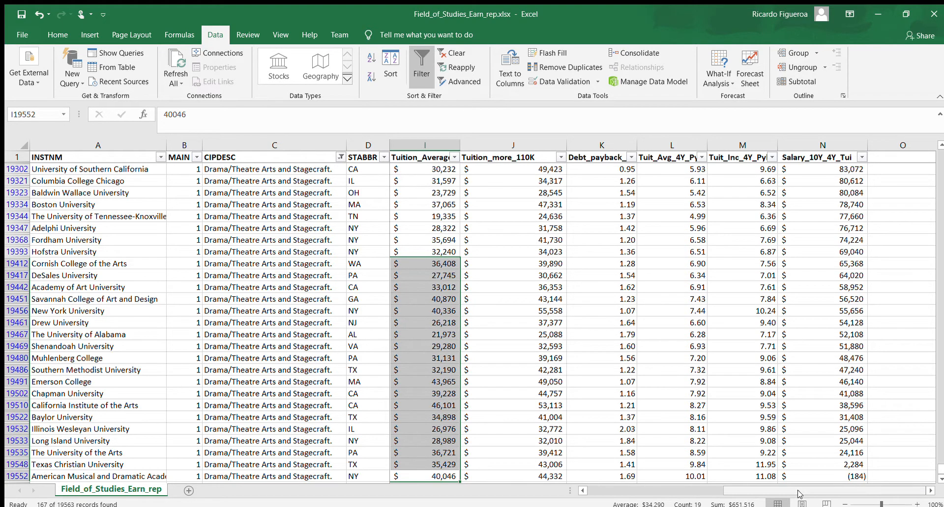
{"action": "left_click_drag", "start_coordinate": [799, 494], "coordinate": [582, 492]}
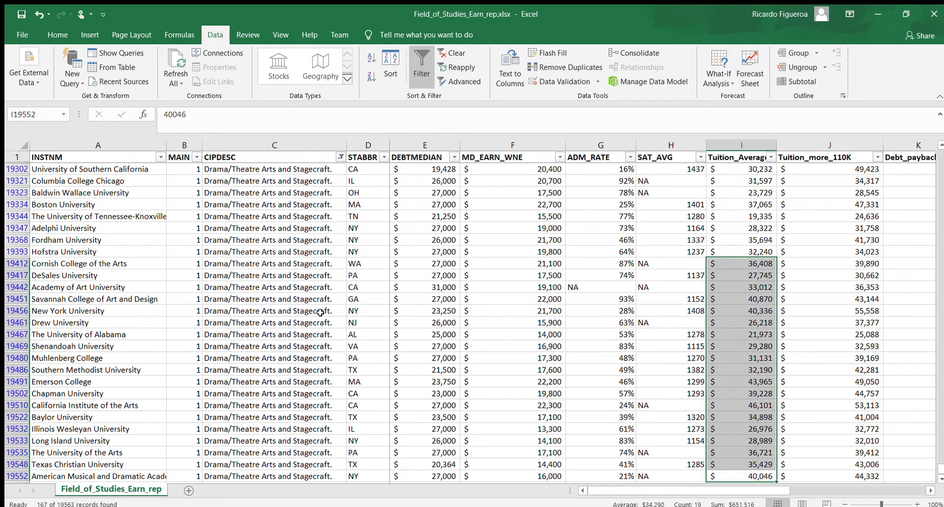
{"action": "scroll", "coordinate": [320, 313], "scroll_direction": "up", "scroll_amount": 2}
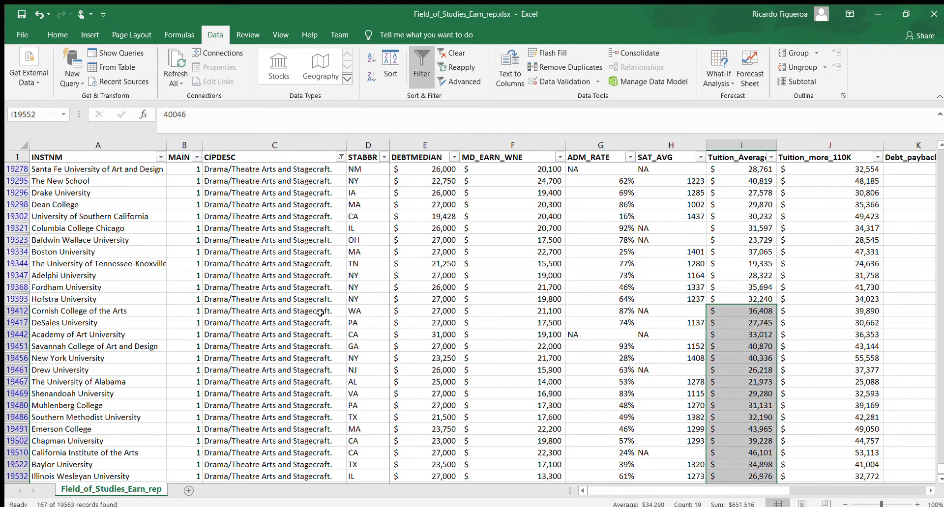
{"action": "left_click", "coordinate": [109, 227]}
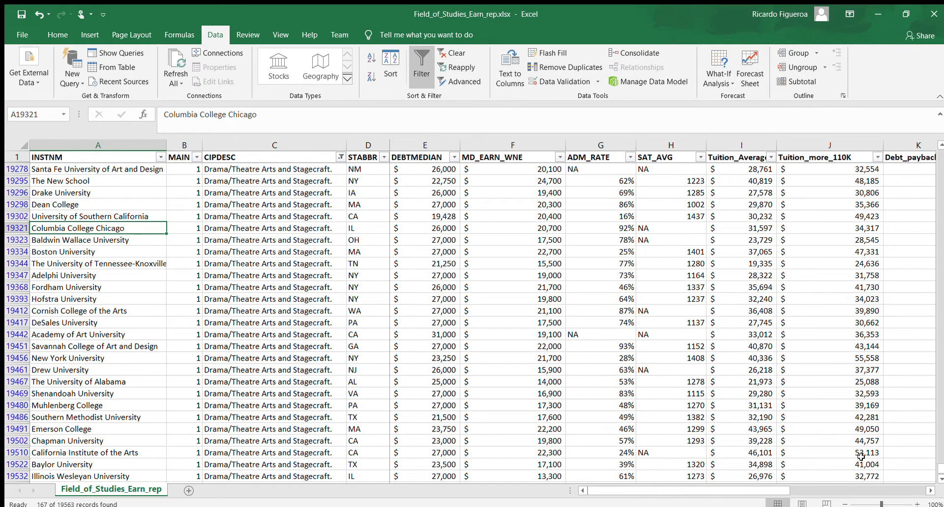